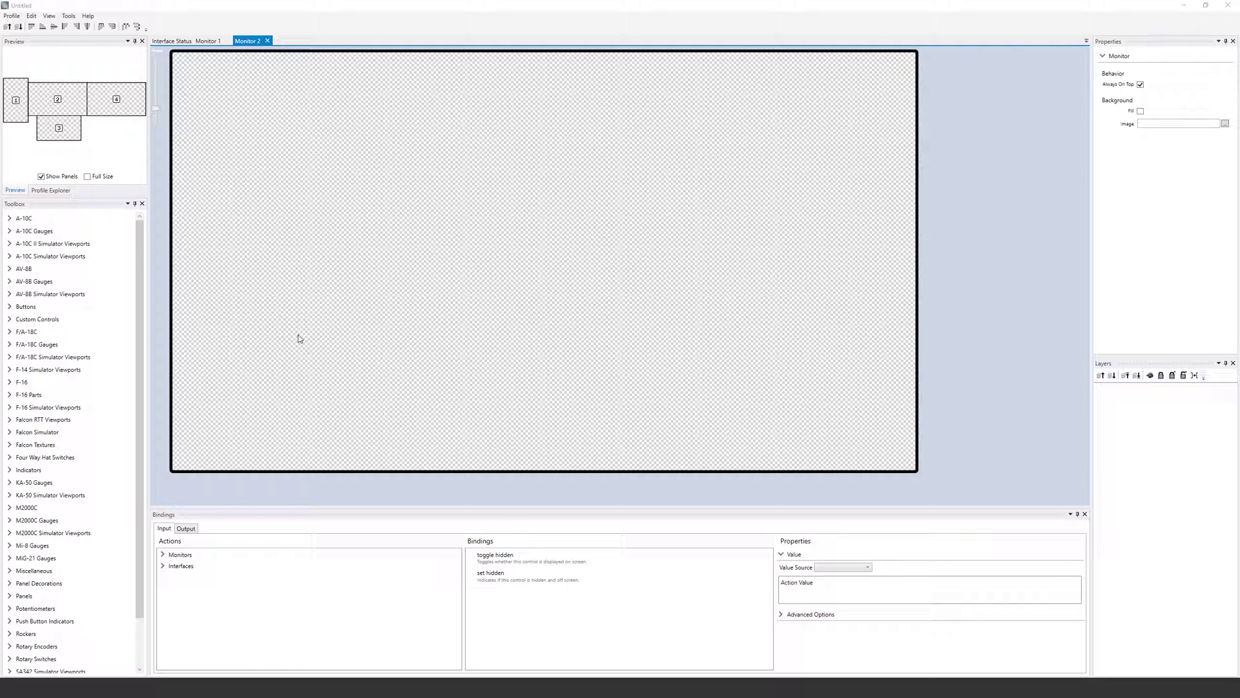
- Place an Anunciator from the Indicators group on Monitor 2, about 570 by 285 in size, and preview its lit state
left_click(8, 470)
left_click_drag(67, 494, 745, 329)
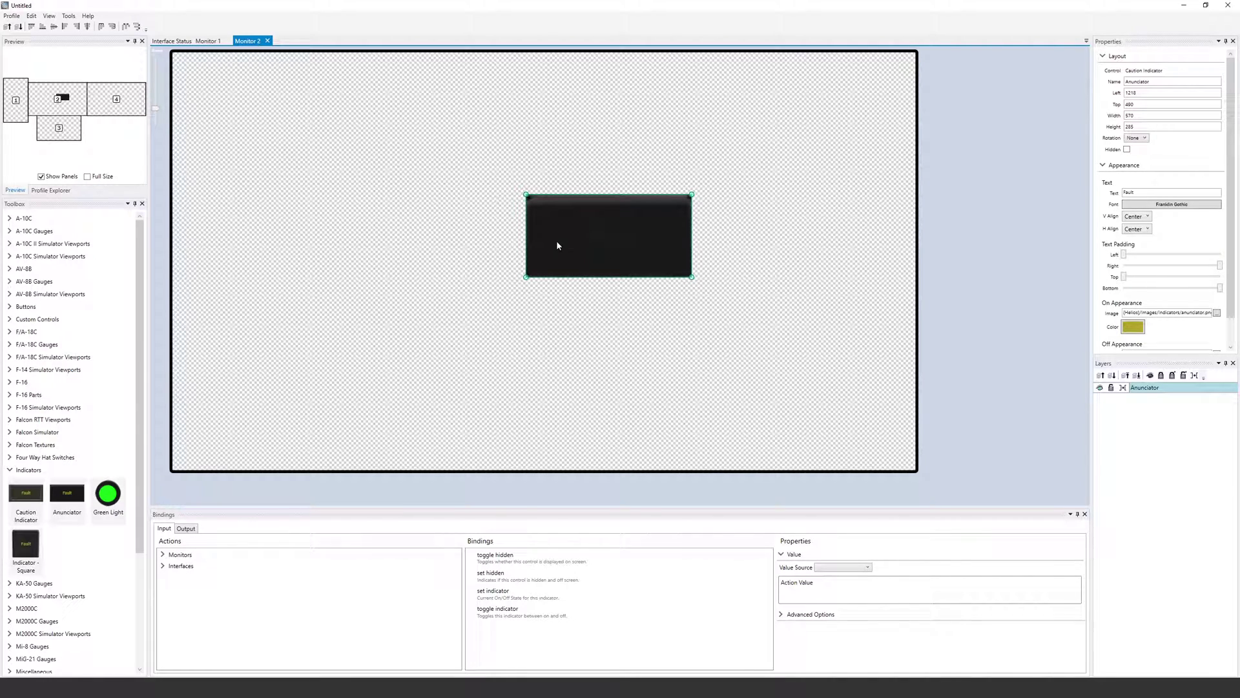
left_click(610, 238)
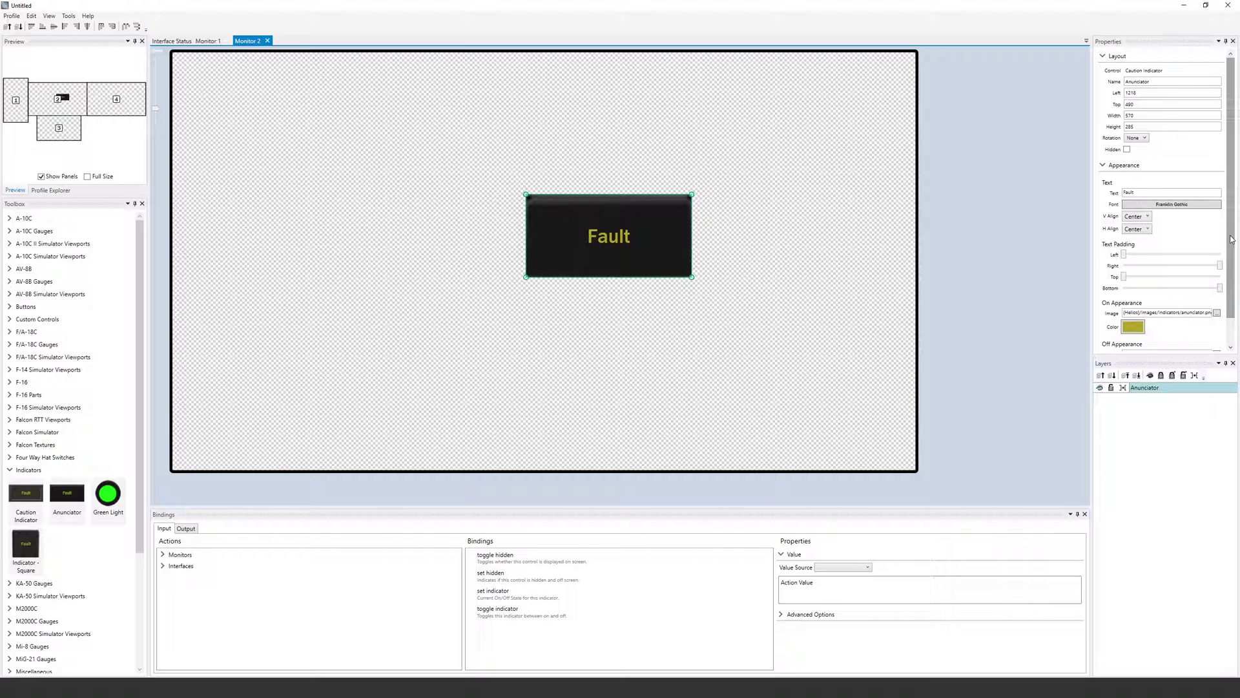
- Set the annunciator's text to Hello and switch its preview back to the unlit state
double_click(1129, 193)
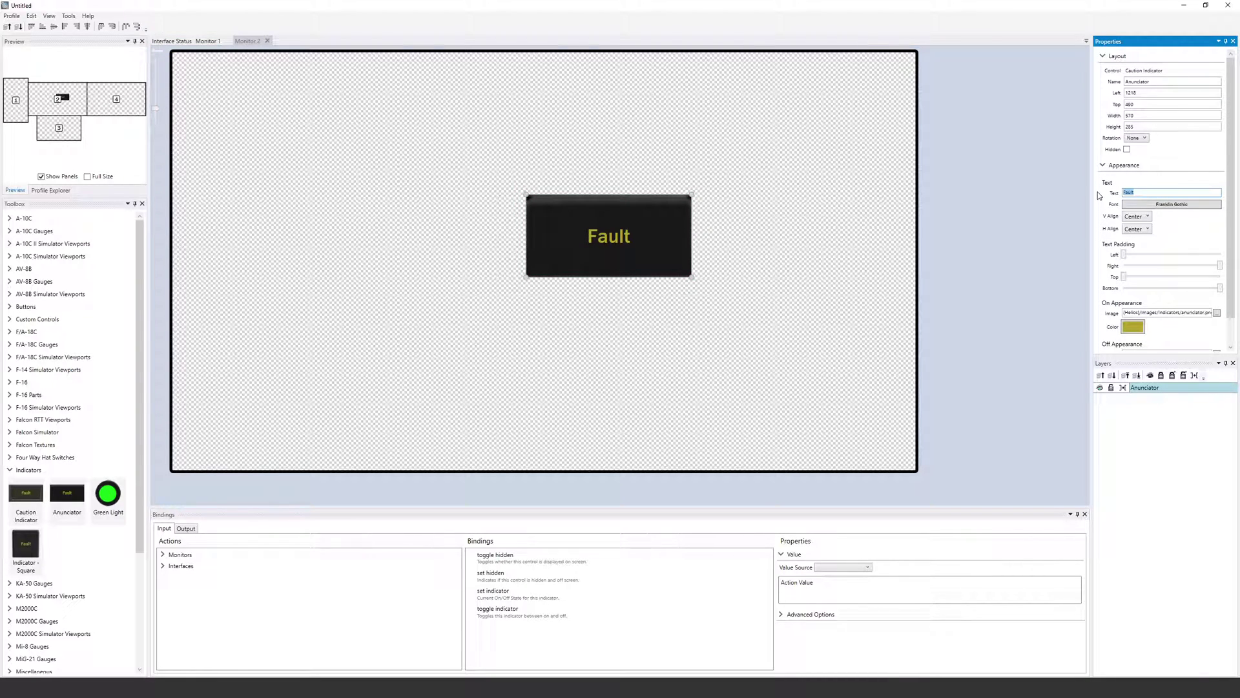
type("Hello")
key("Return")
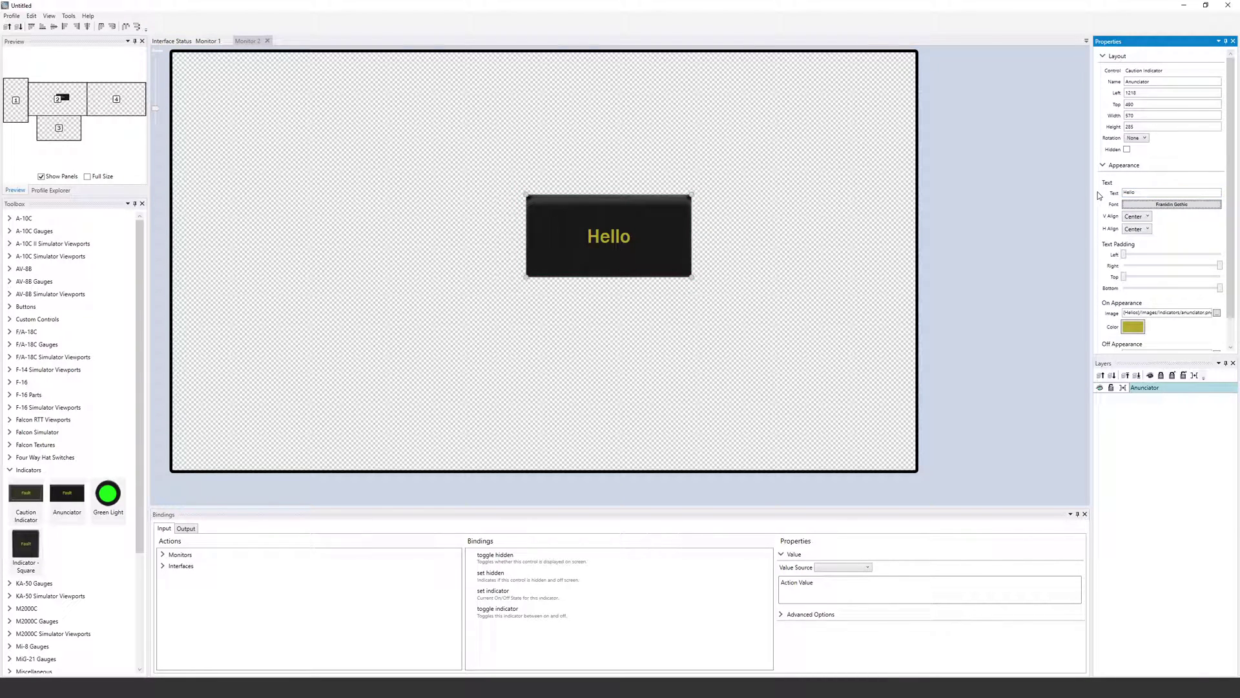
left_click(425, 176)
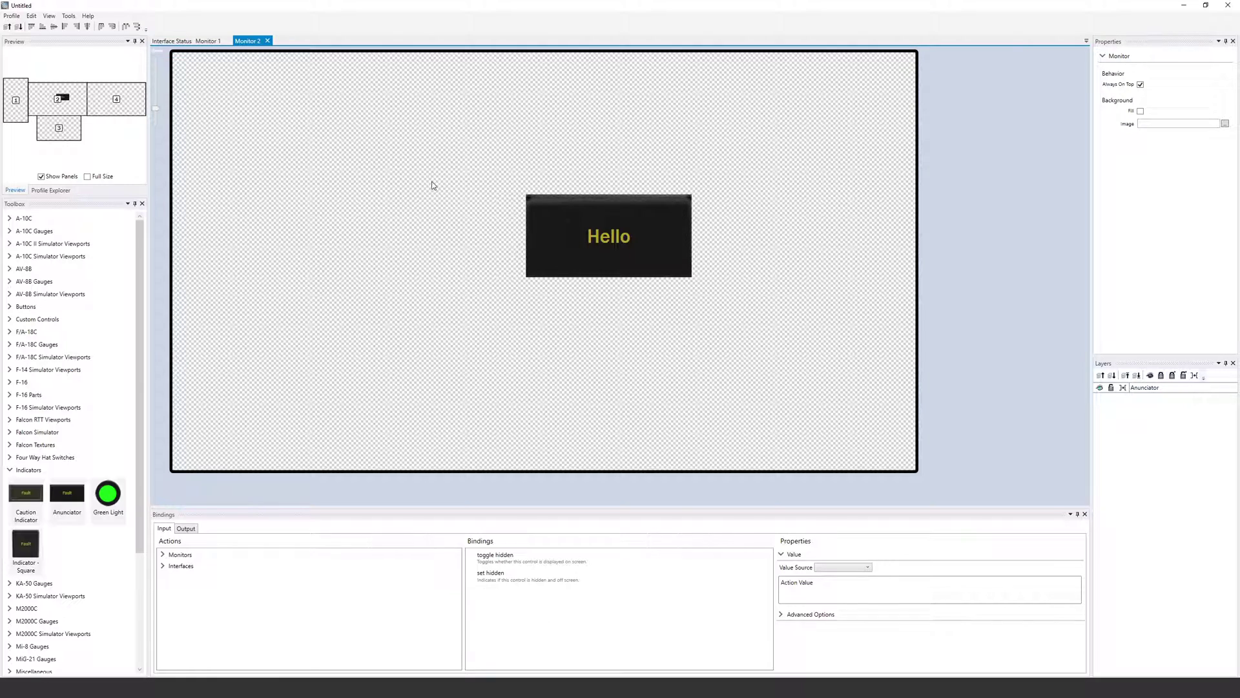
left_click(628, 226)
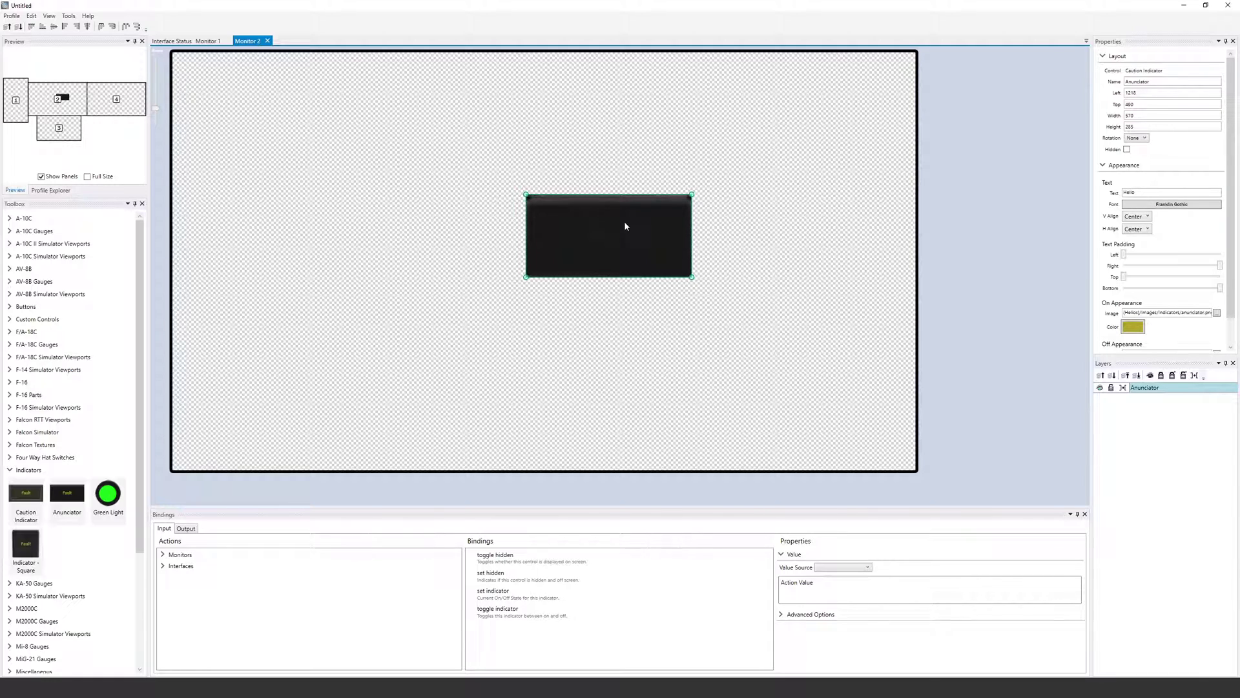
- Save the profile under the name hello in the Profiles folder
key("ctrl+s")
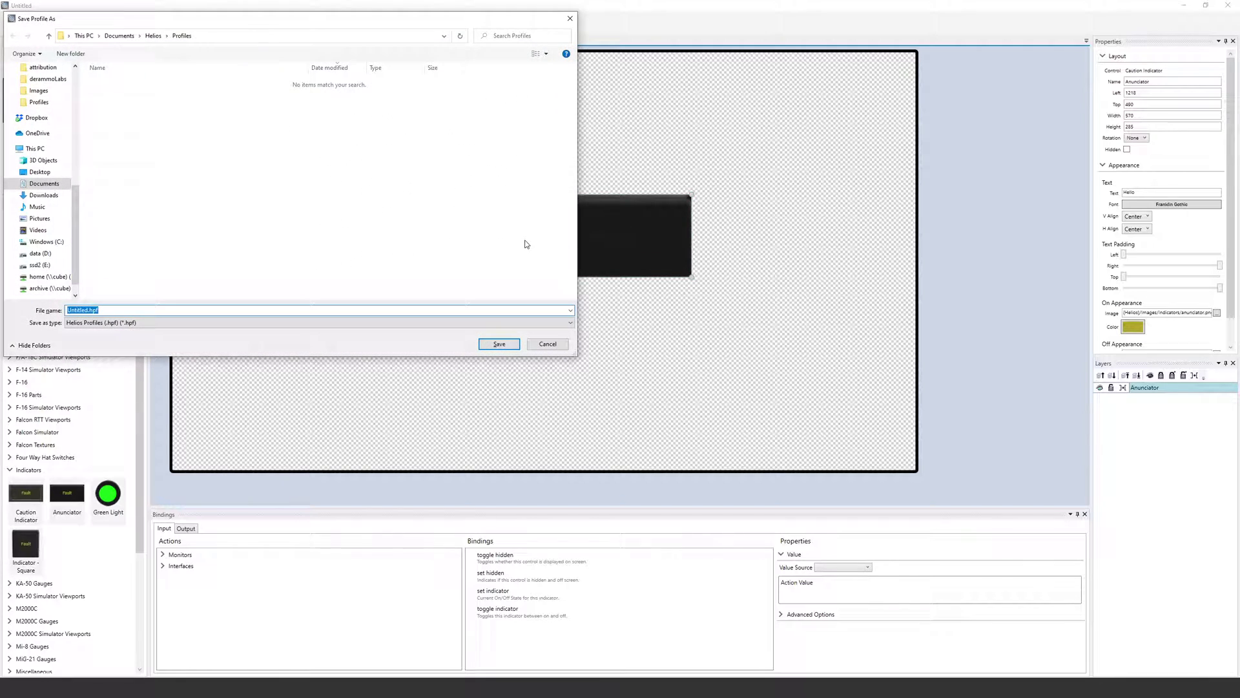
type("hello")
key("Return")
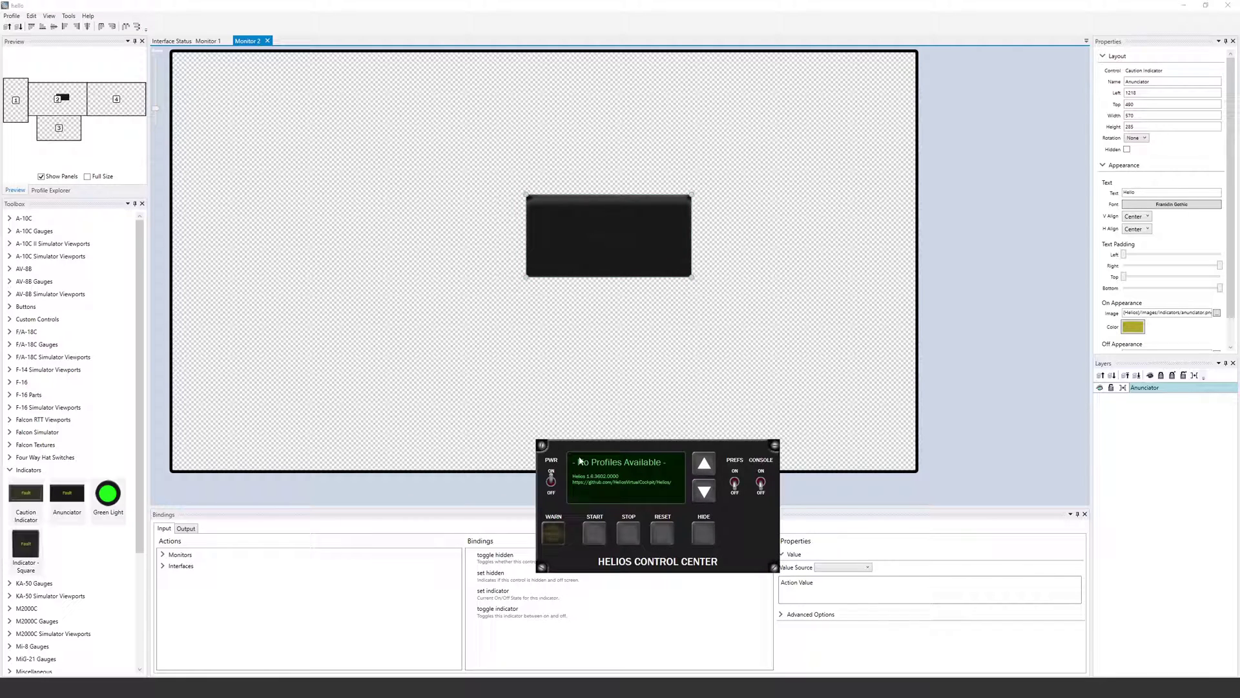
- Switch to the Helios Control Center, test-run the hello profile, and stop it before hiding the control center
left_click(710, 493)
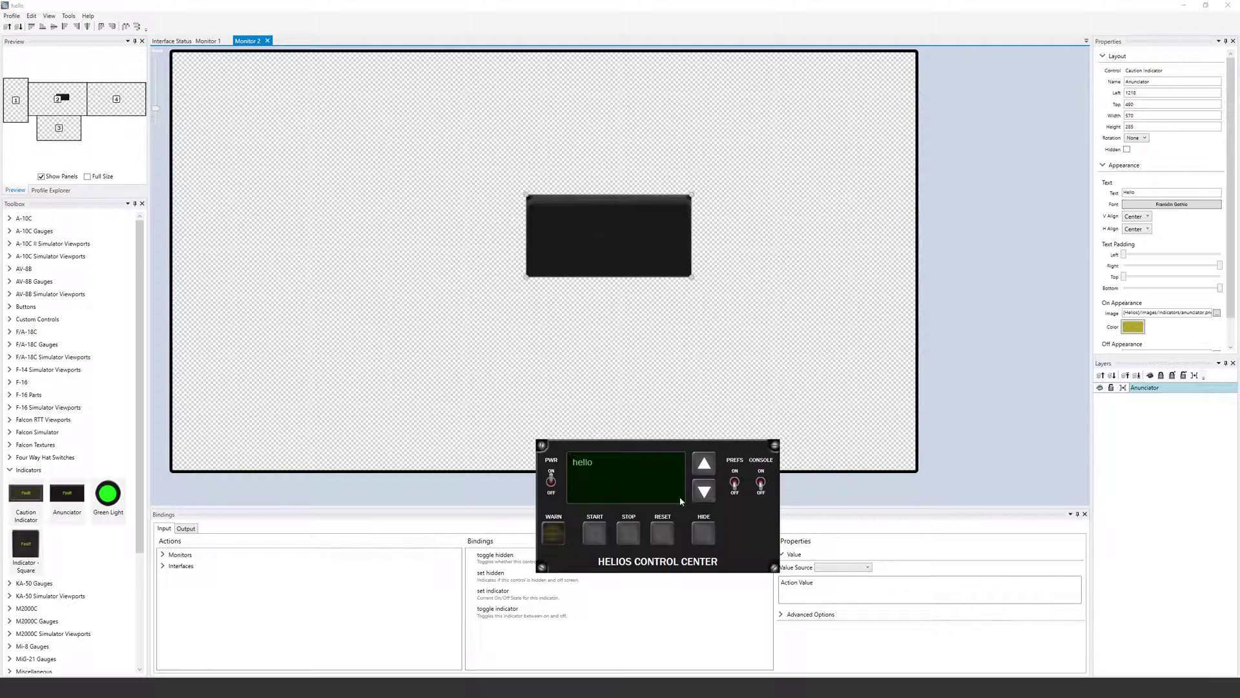
left_click(595, 535)
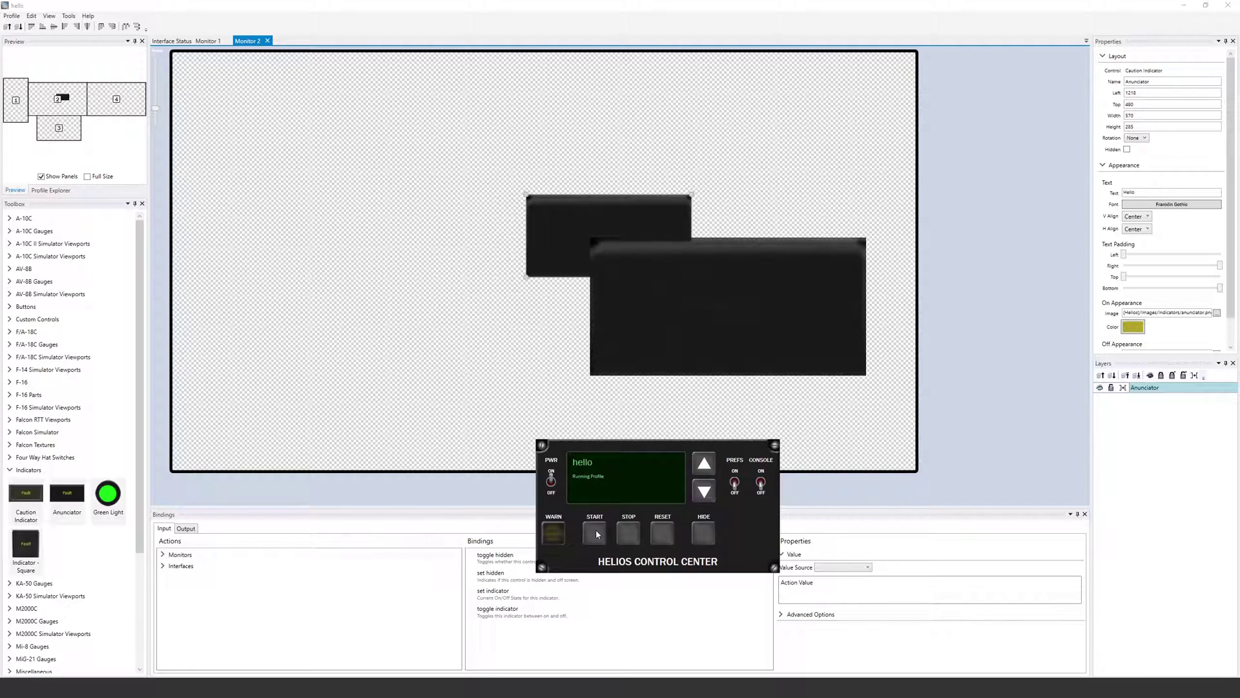
left_click(637, 526)
left_click(705, 533)
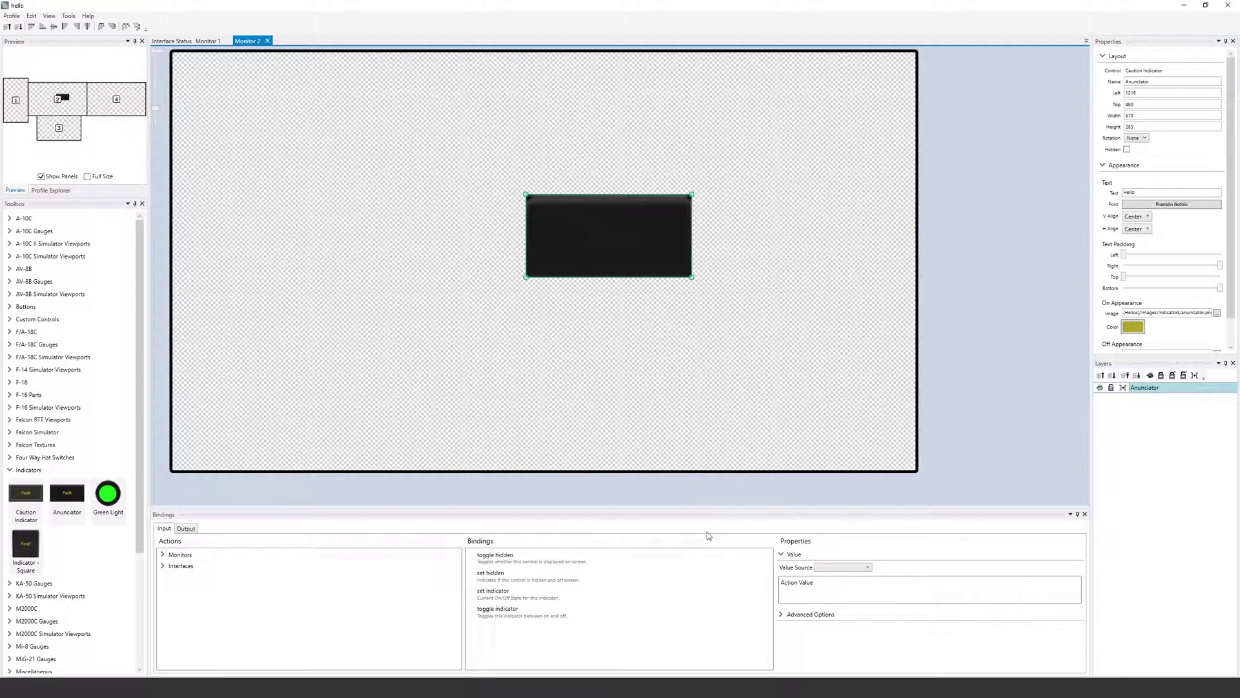
- Examine the annunciator's set indicator and toggle indicator input actions
left_click(499, 599)
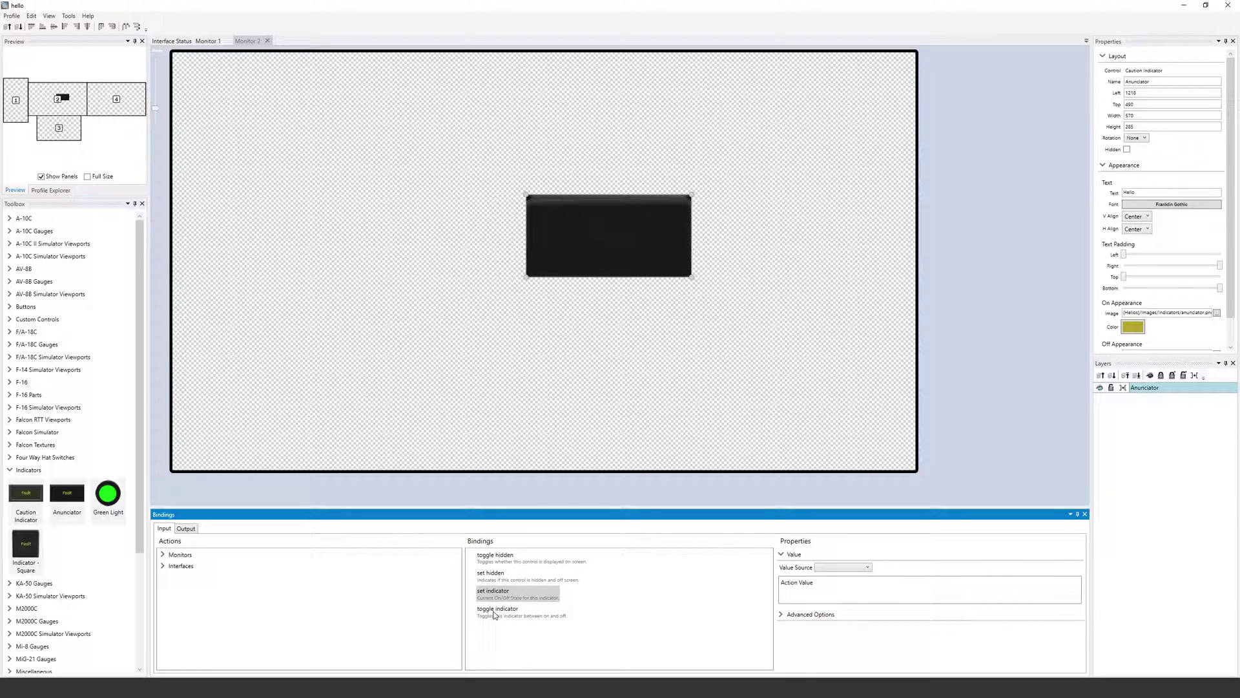
left_click(504, 614)
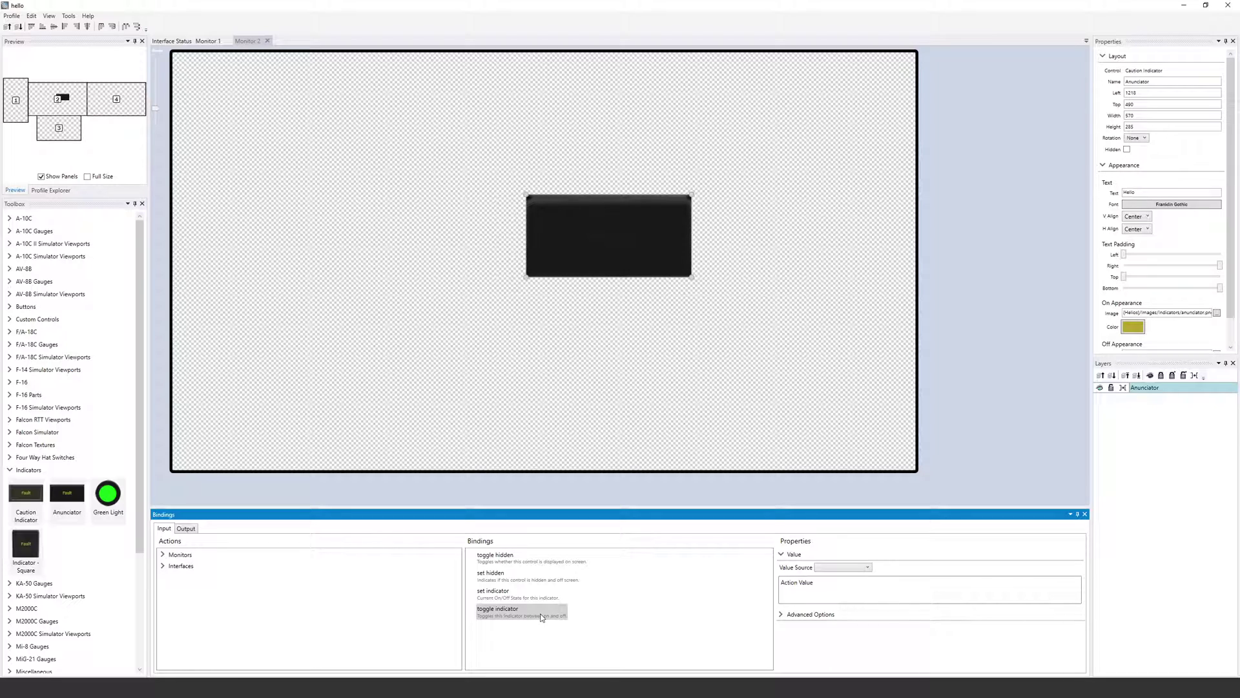
left_click(511, 593)
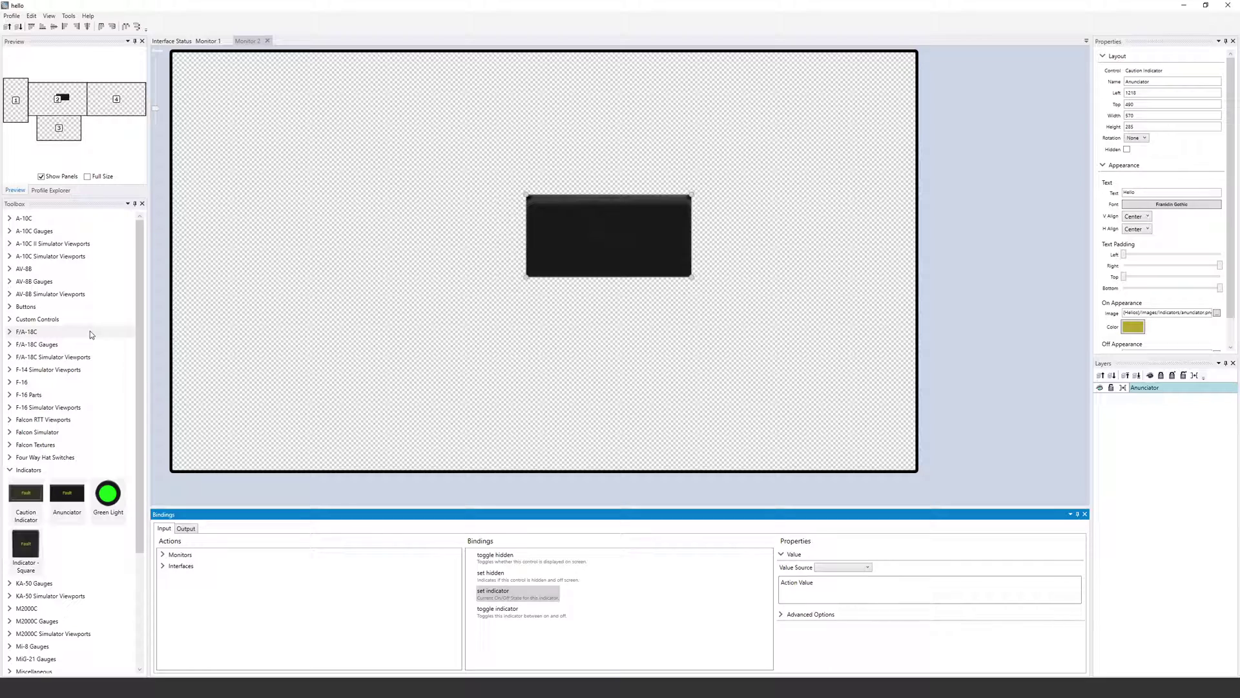
- Place a Push - Red button from the Buttons group on Monitor 2, beside the annunciator and nearer the monitor's centre
left_click(10, 307)
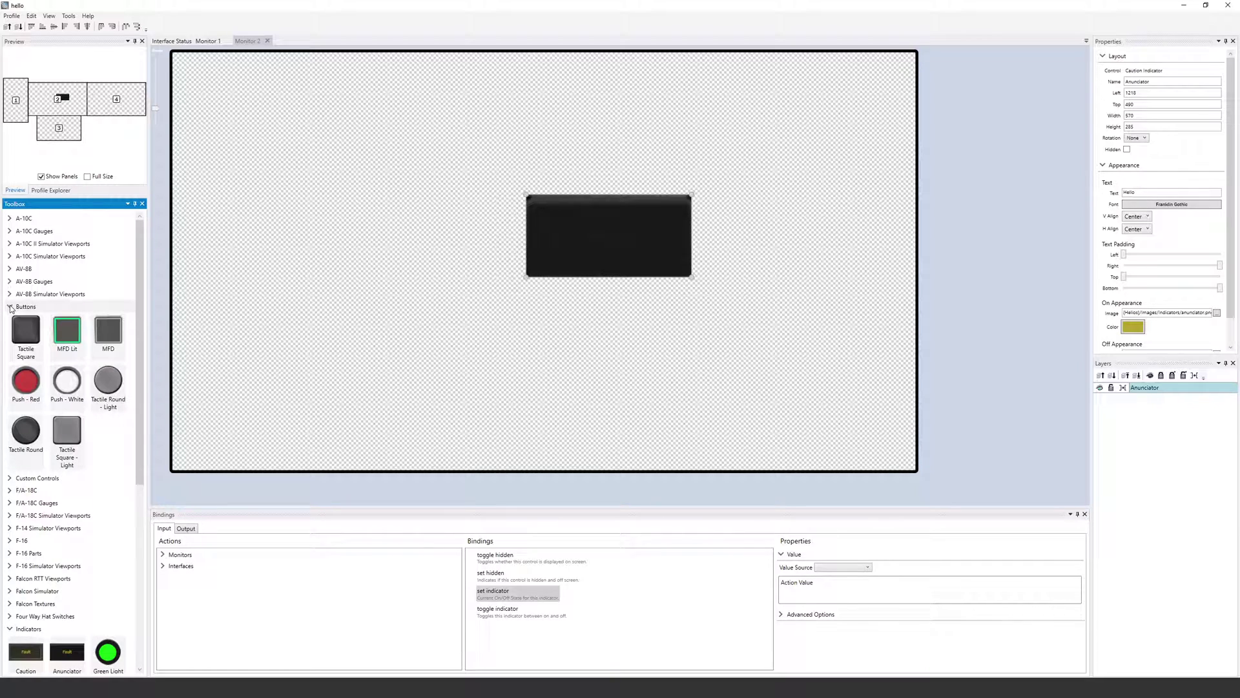
left_click_drag(37, 379, 460, 253)
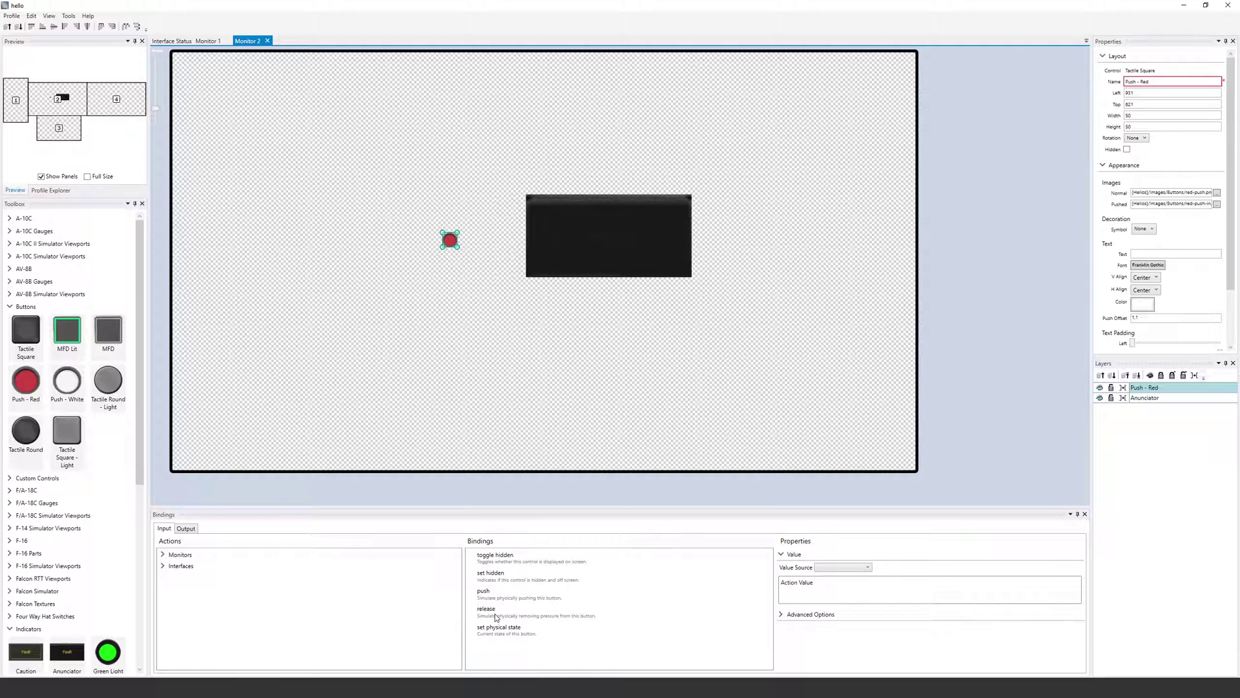
- Compare the output triggers offered by the red push button with those of the annunciator
left_click(186, 528)
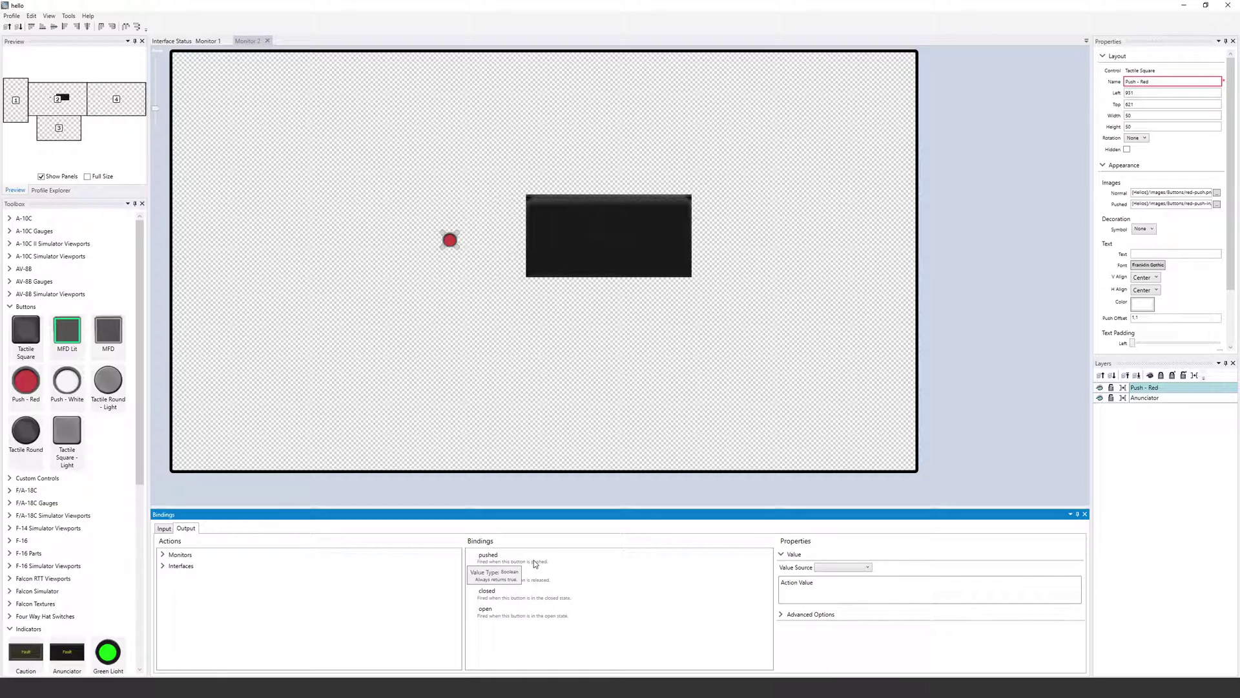
left_click(449, 239)
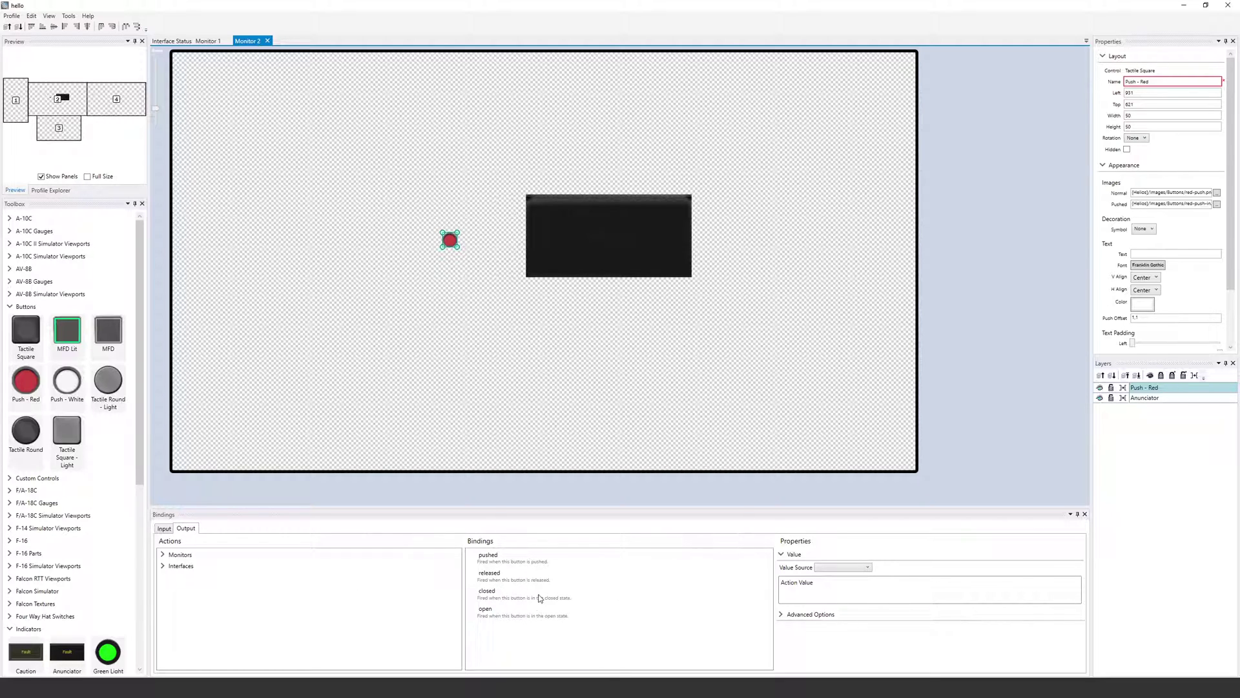
left_click(611, 233)
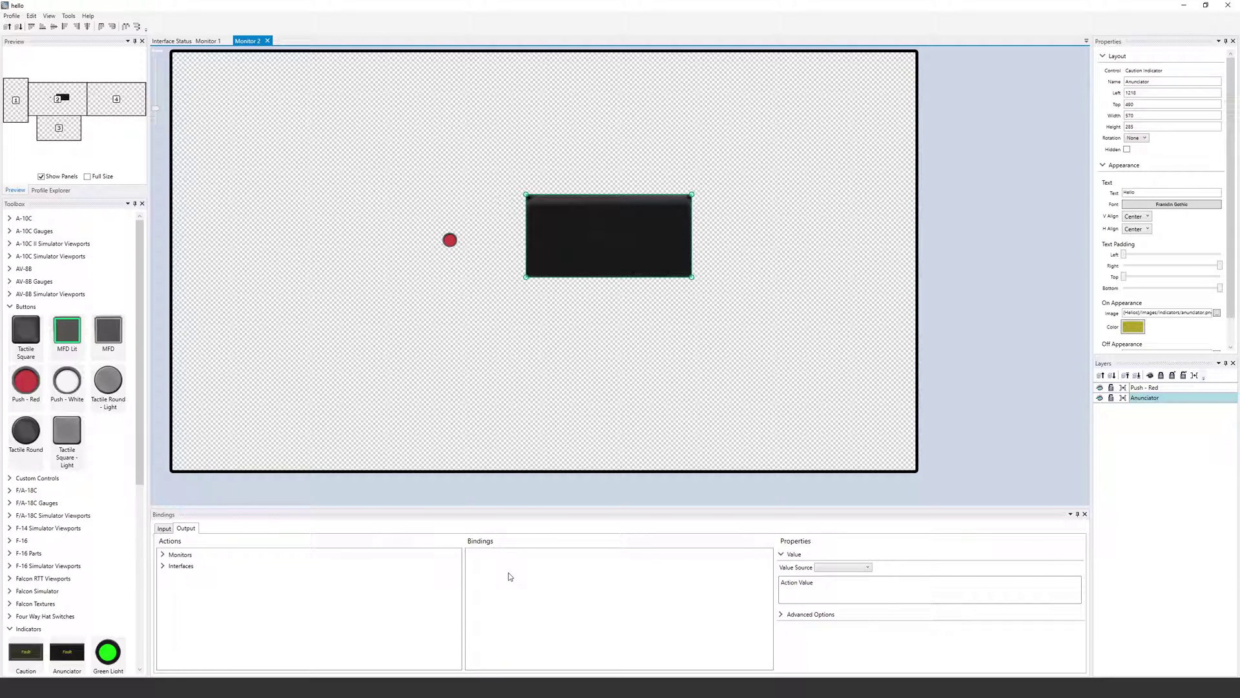
- Select the red push button and expand the available actions for the annunciator on Monitor 2
left_click(450, 242)
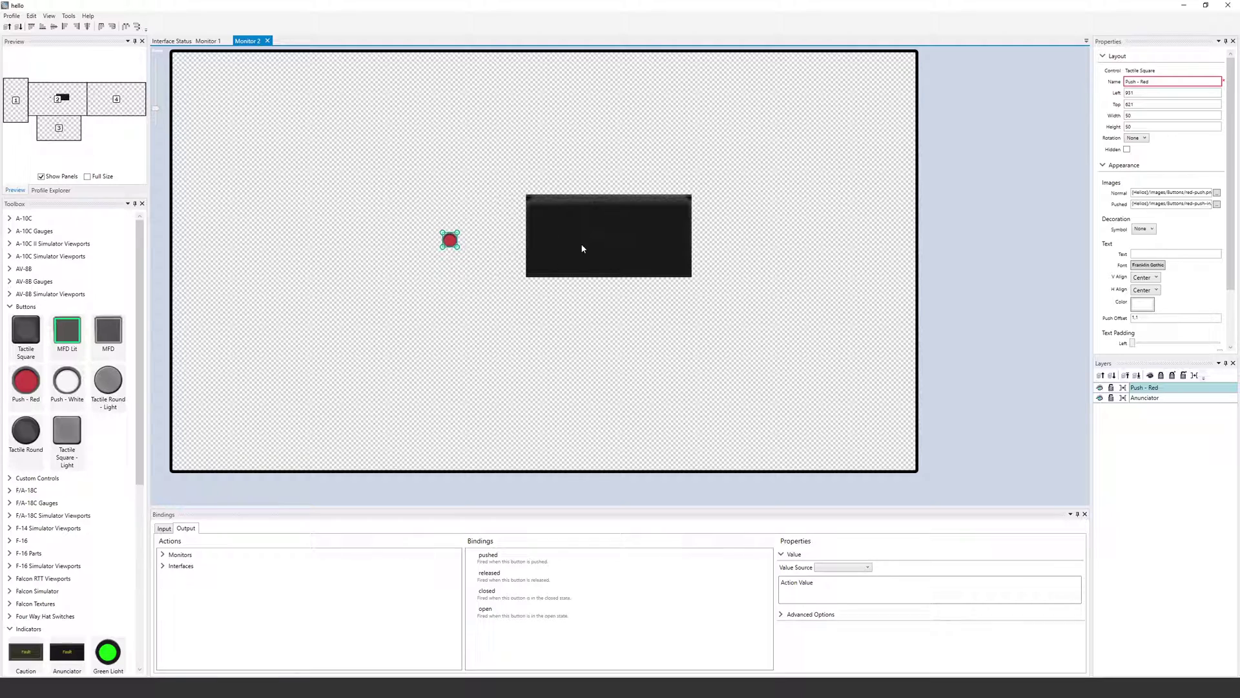
left_click(163, 554)
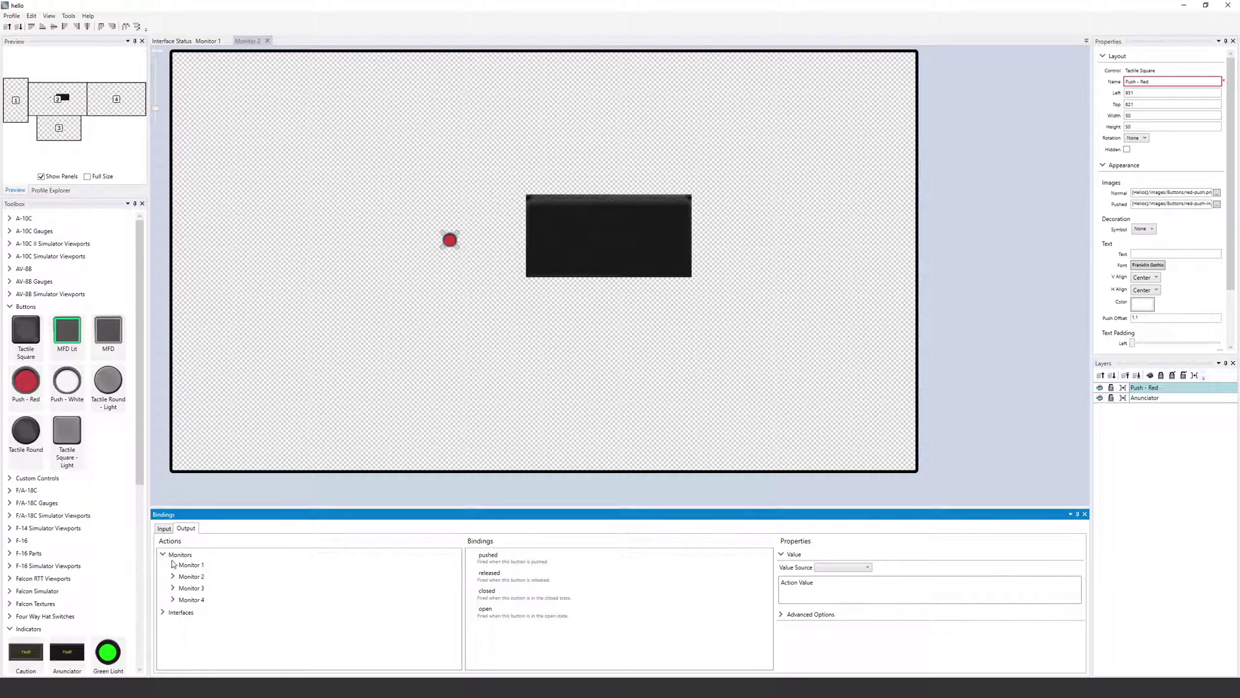
left_click(173, 577)
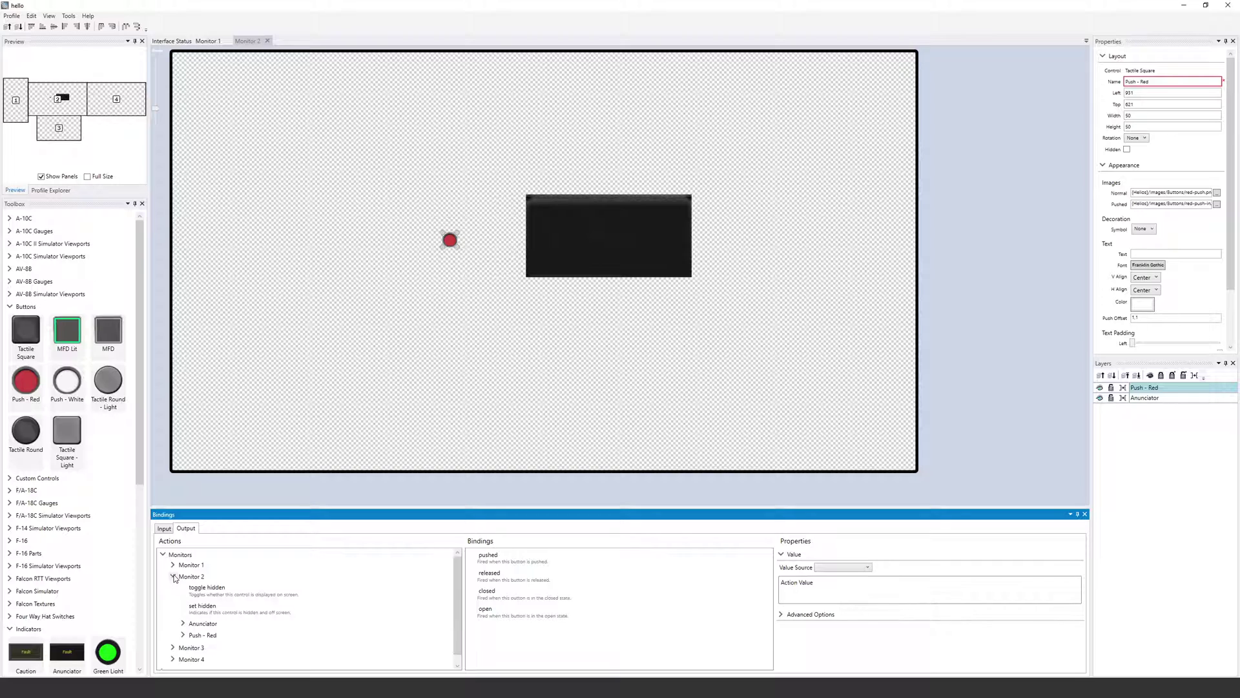
left_click(183, 623)
scroll(273, 619, "down", 1)
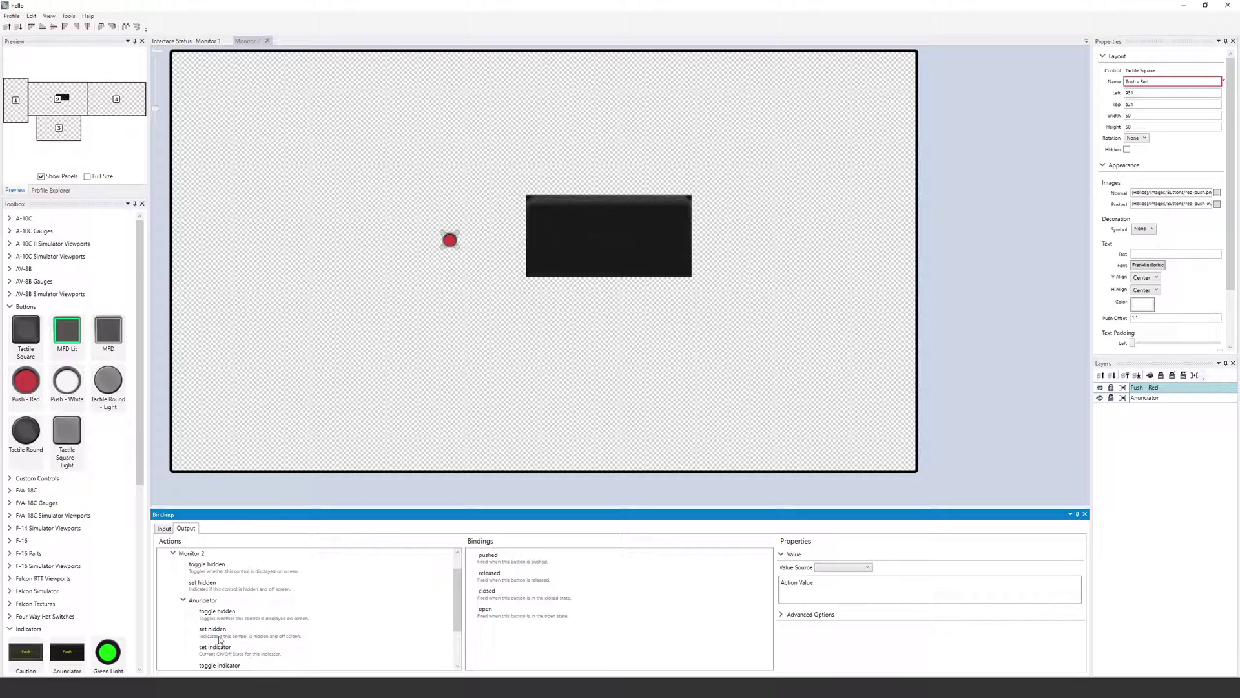
left_click(212, 638)
left_click_drag(213, 638, 491, 559)
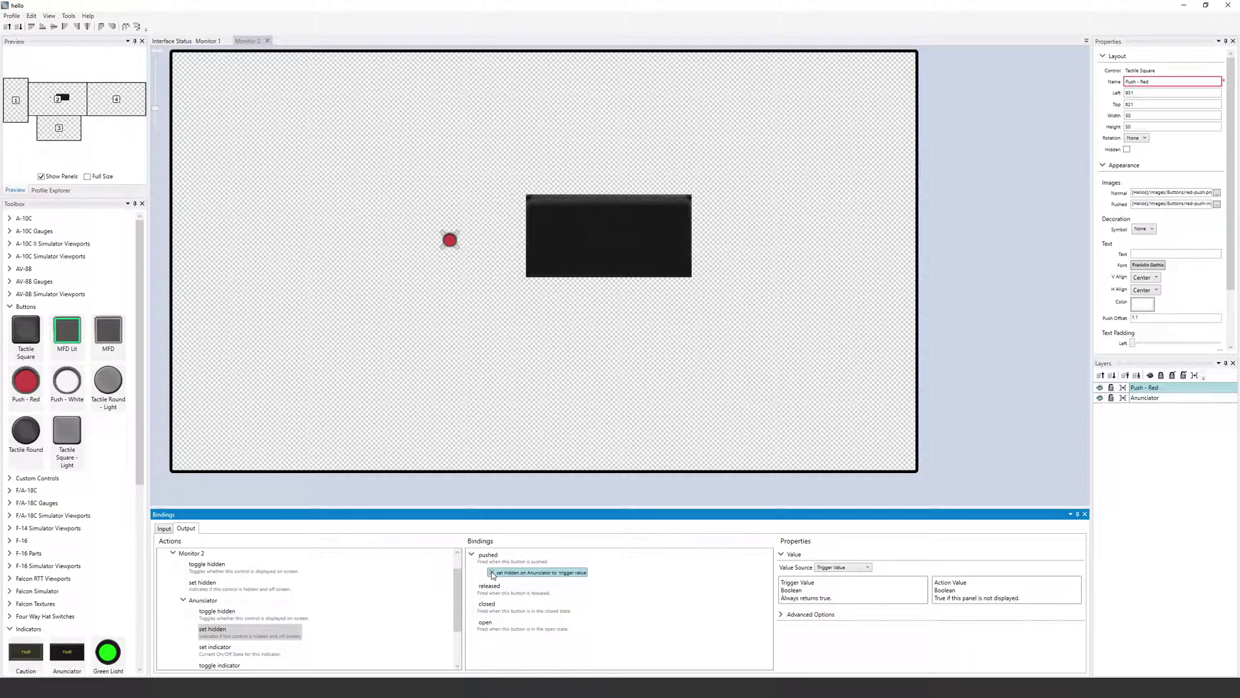
left_click(492, 573)
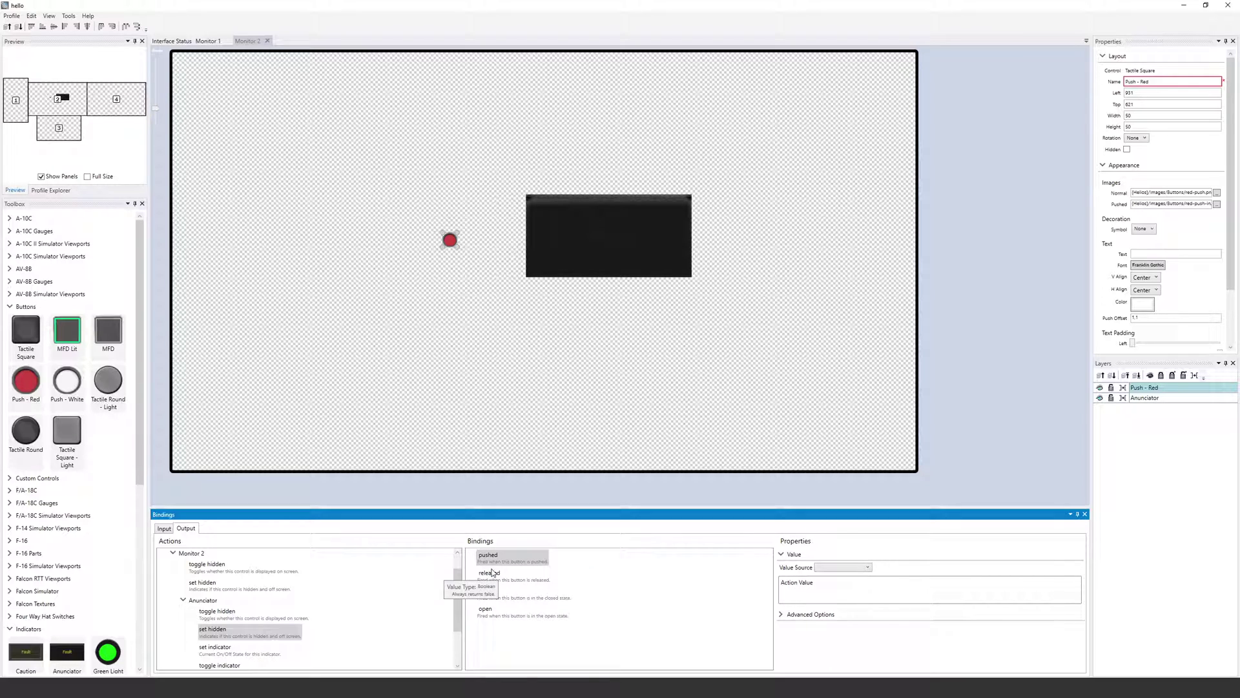
- Bind the annunciator's set indicator action to both the pushed and released triggers of the red button, using the trigger value
left_click(217, 652)
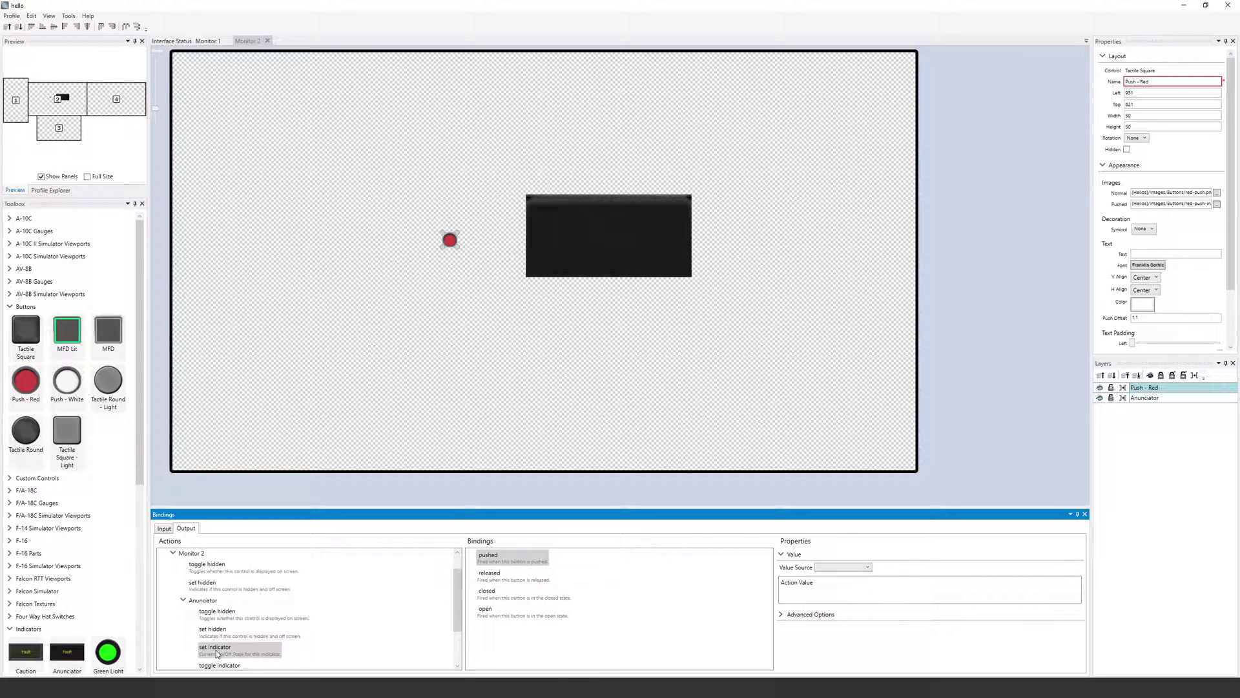
left_click_drag(217, 652, 500, 559)
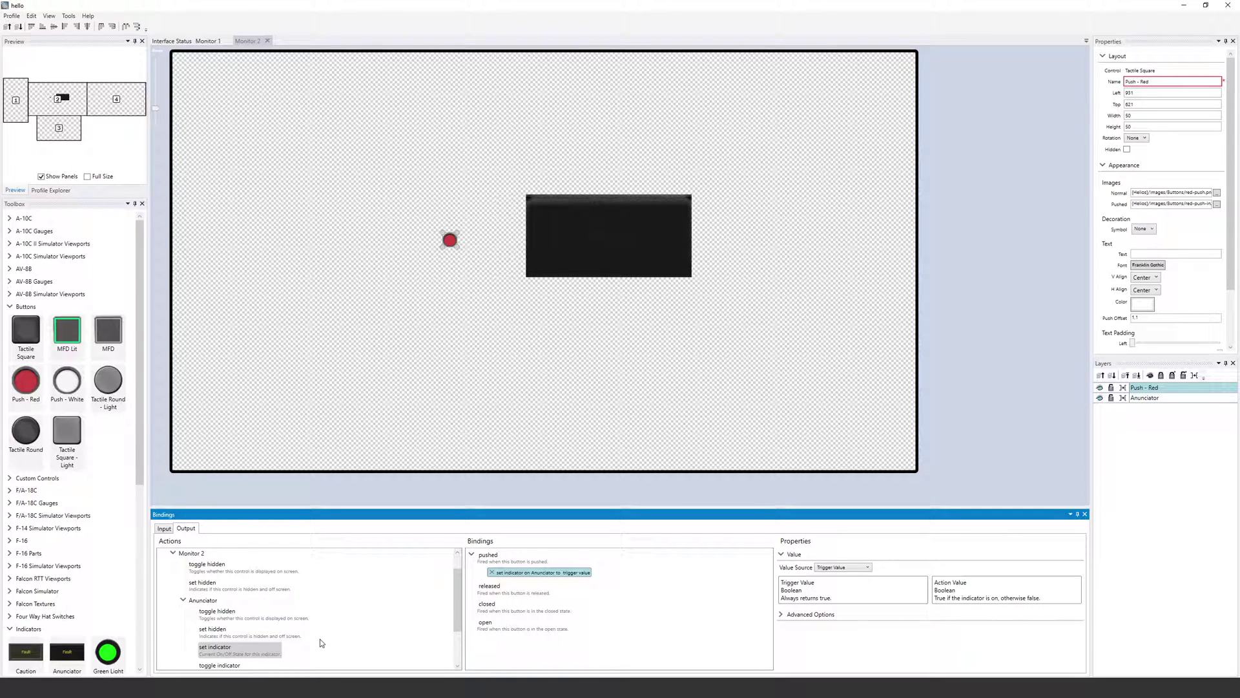
left_click_drag(258, 652, 498, 595)
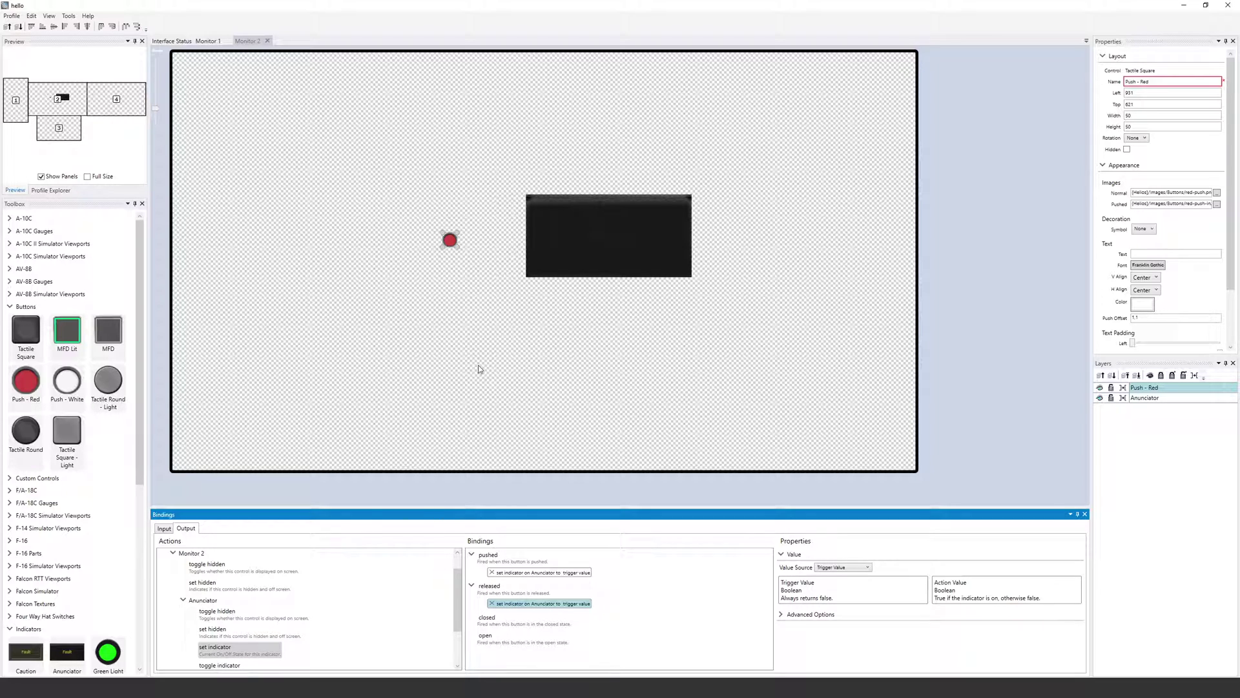
- Start the hello profile in the Helios Control Center and test the annunciator by pushing and releasing the red button
left_click(431, 372)
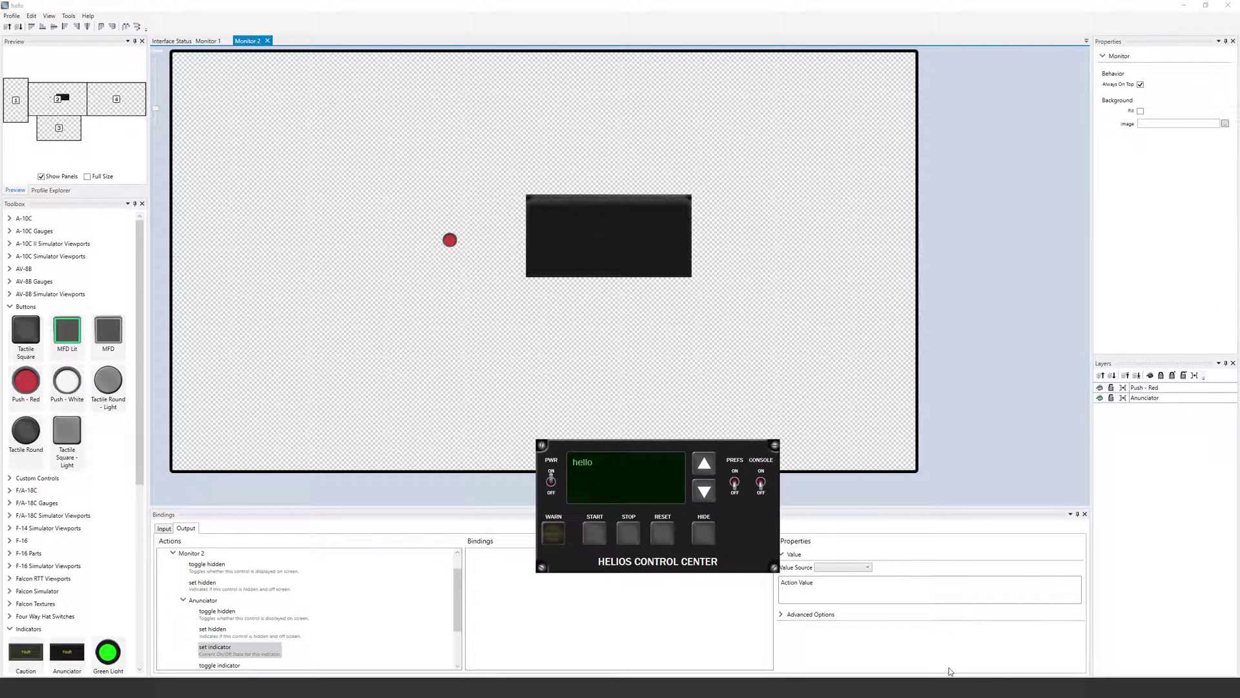
left_click(595, 540)
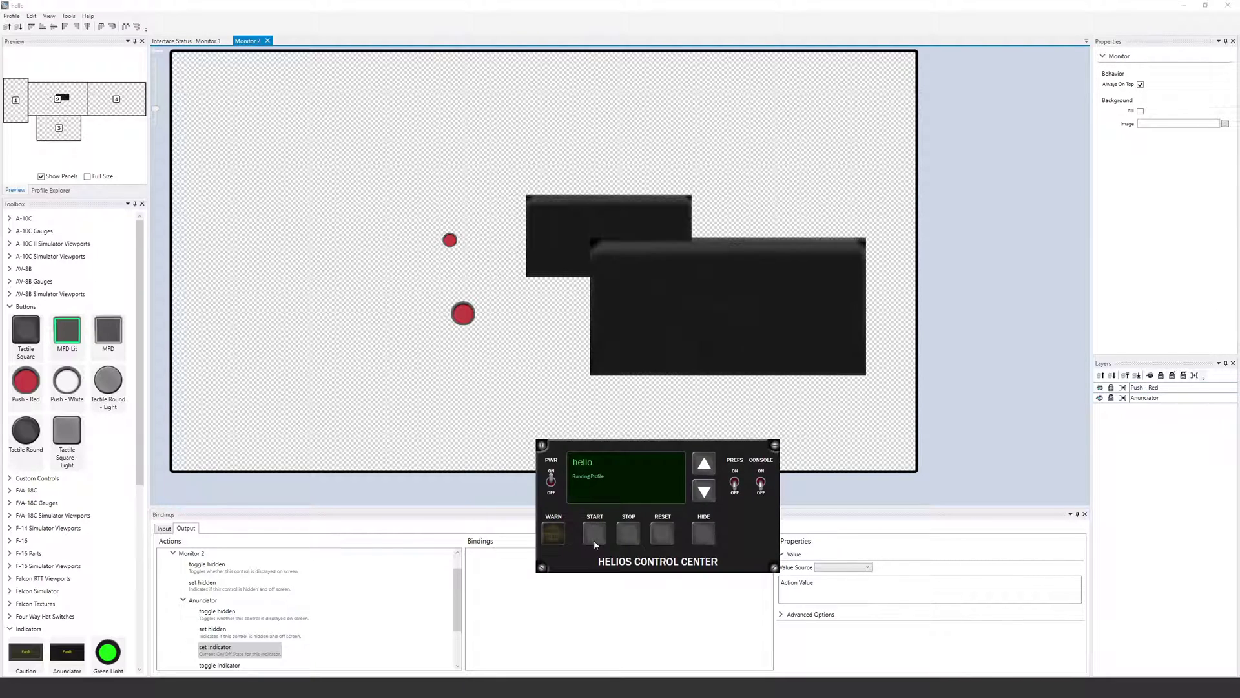
left_click(455, 319)
left_click_drag(455, 320, 466, 317)
left_click_drag(467, 317, 470, 324)
- Hide and recall the Helios Control Center while the profile runs, and stop the profile before returning to the editor
left_click(702, 535)
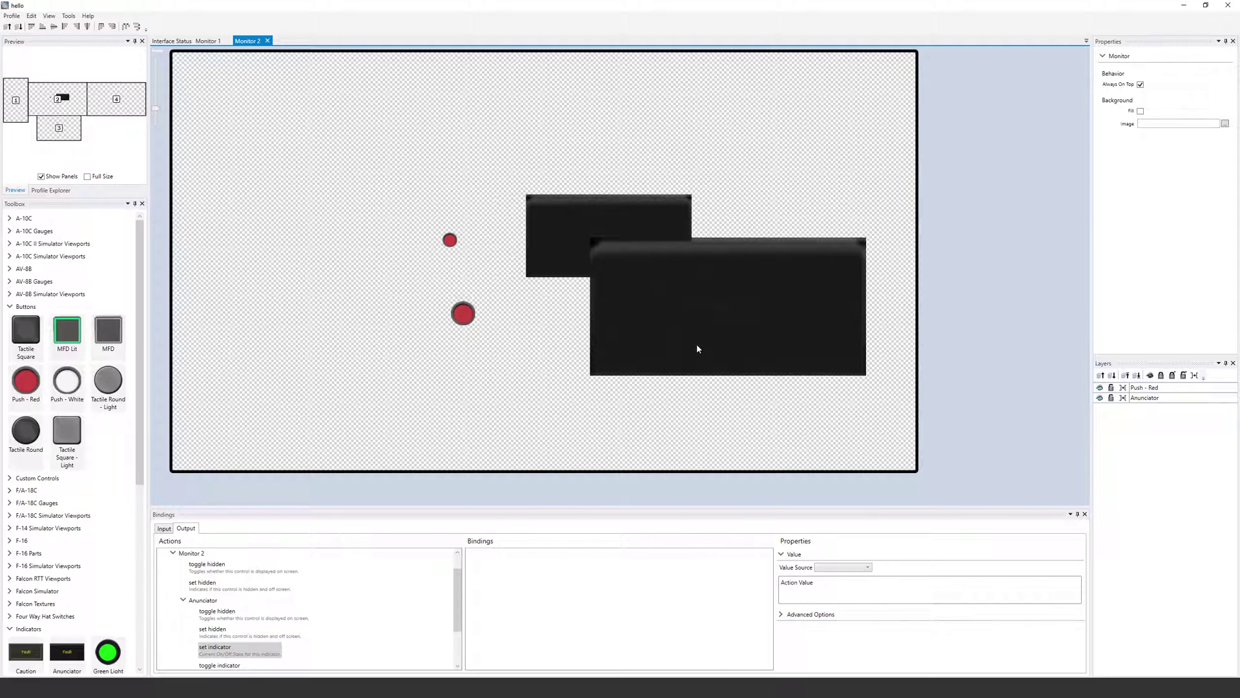
key("ctrl+shift+h")
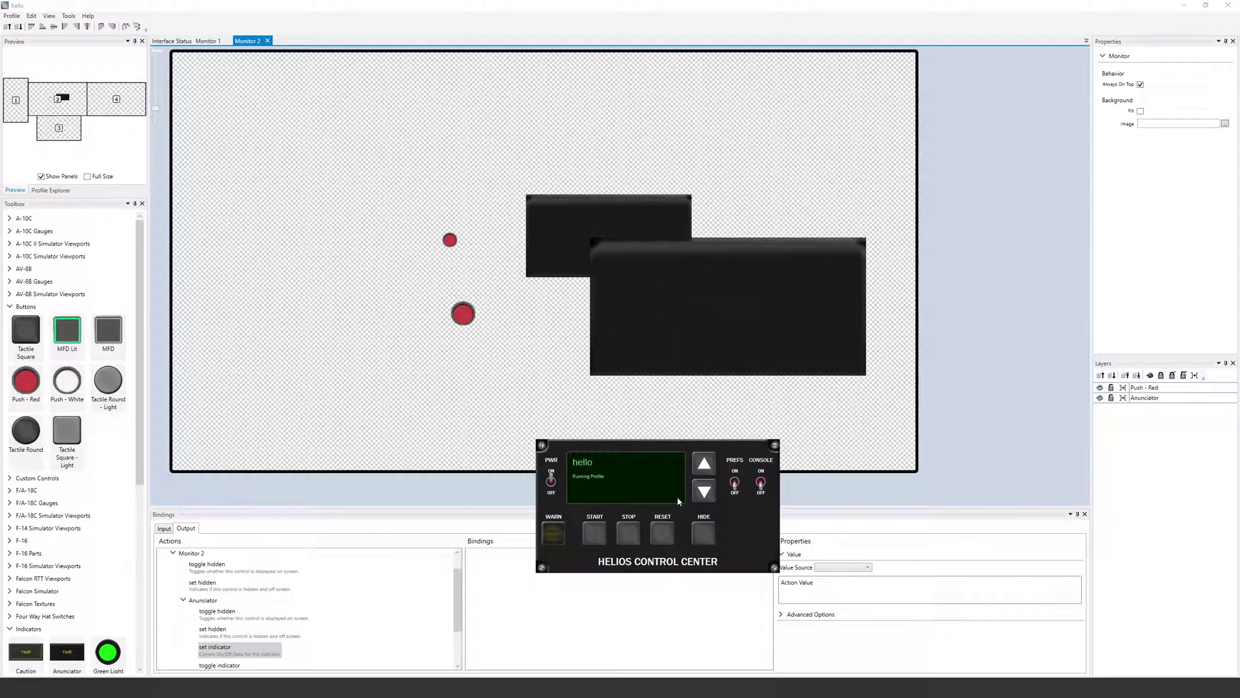
left_click(636, 540)
left_click(710, 534)
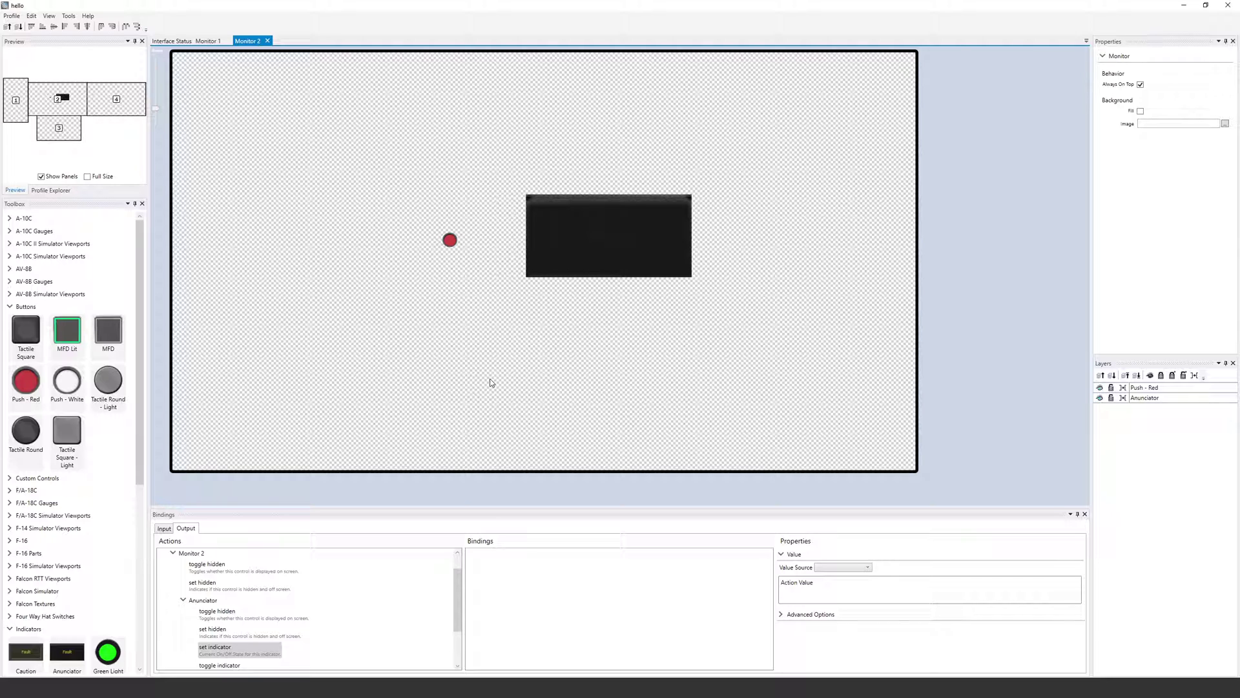
- Expand the red push button's pushed and released triggers to review the bindings attached to them
left_click(602, 230)
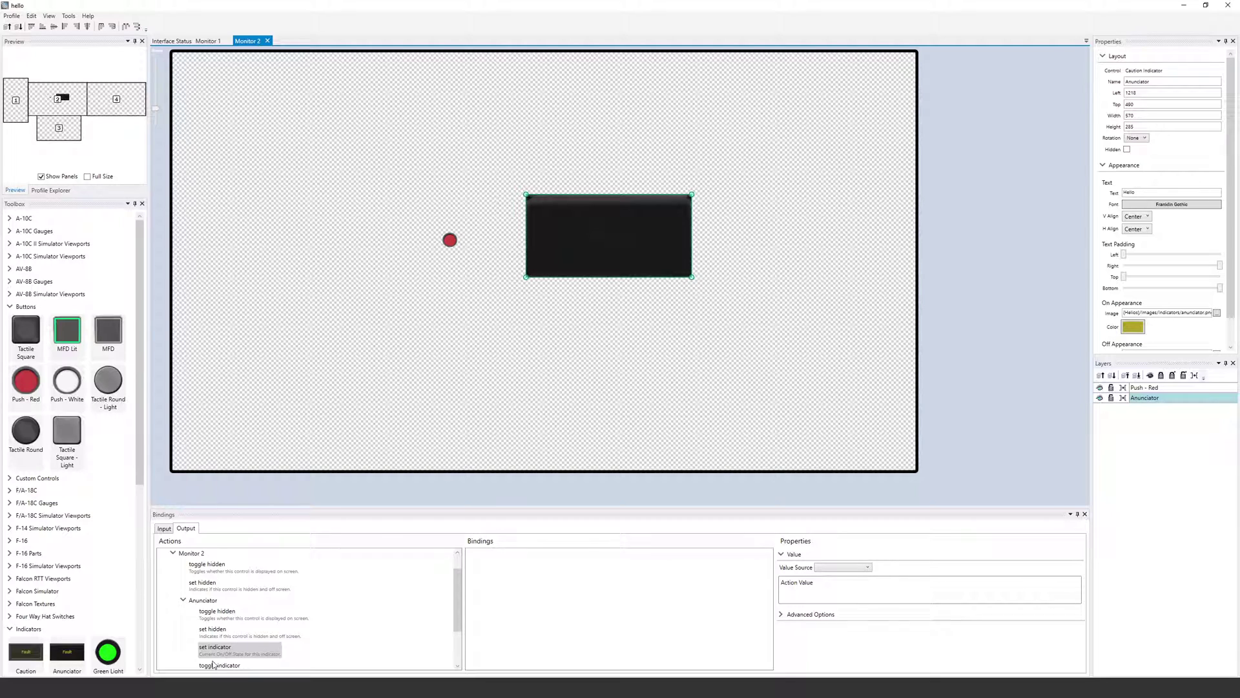
left_click(450, 242)
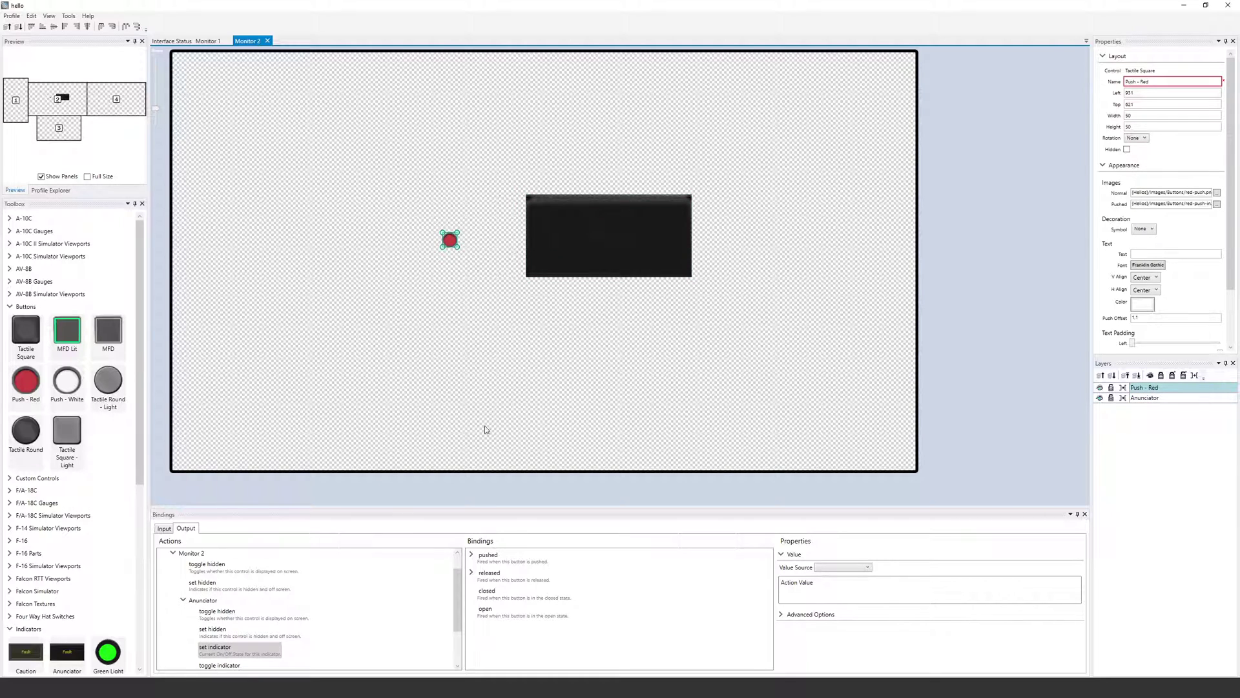
left_click(472, 573)
left_click(471, 555)
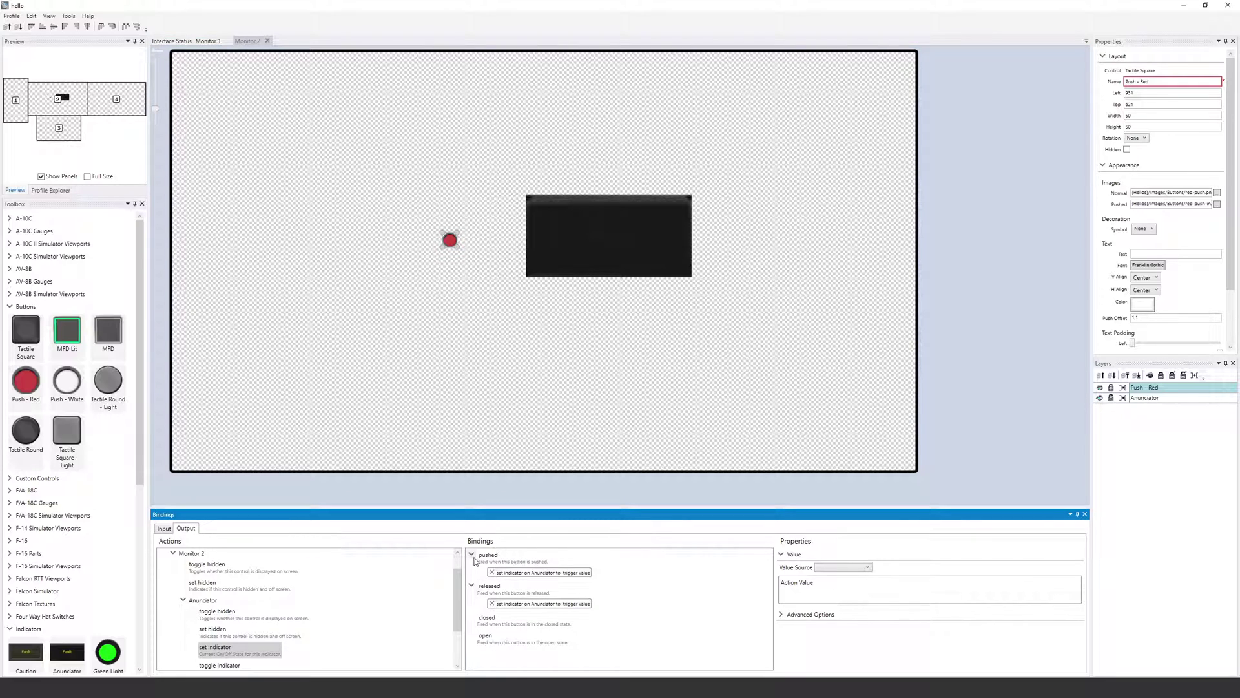